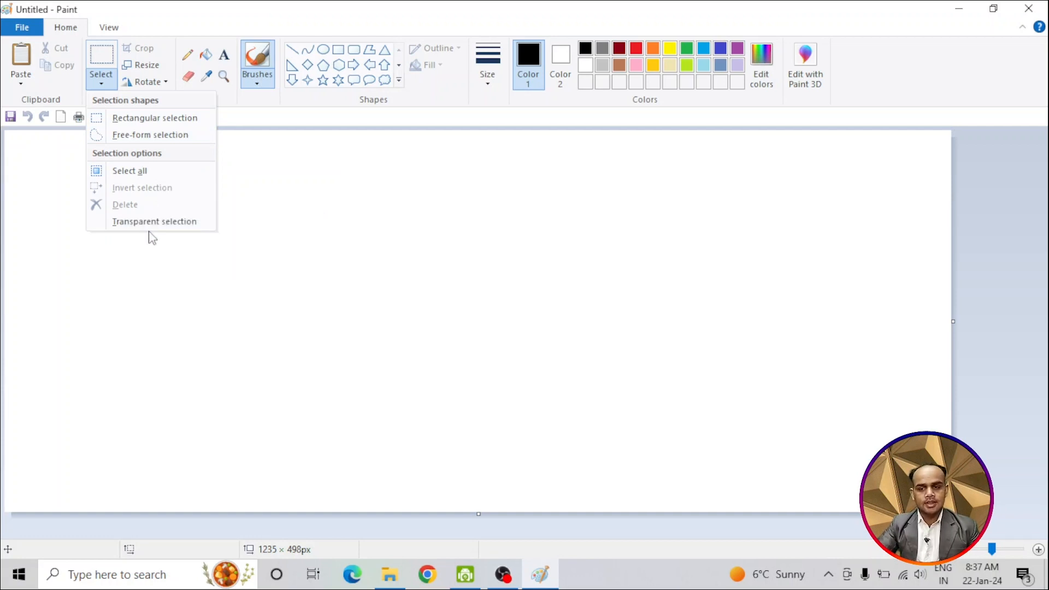
Step: Open the picture Madhuri-dixit-blue-silk-saree (2) from the Saved Pictures folder
left_click(258, 214)
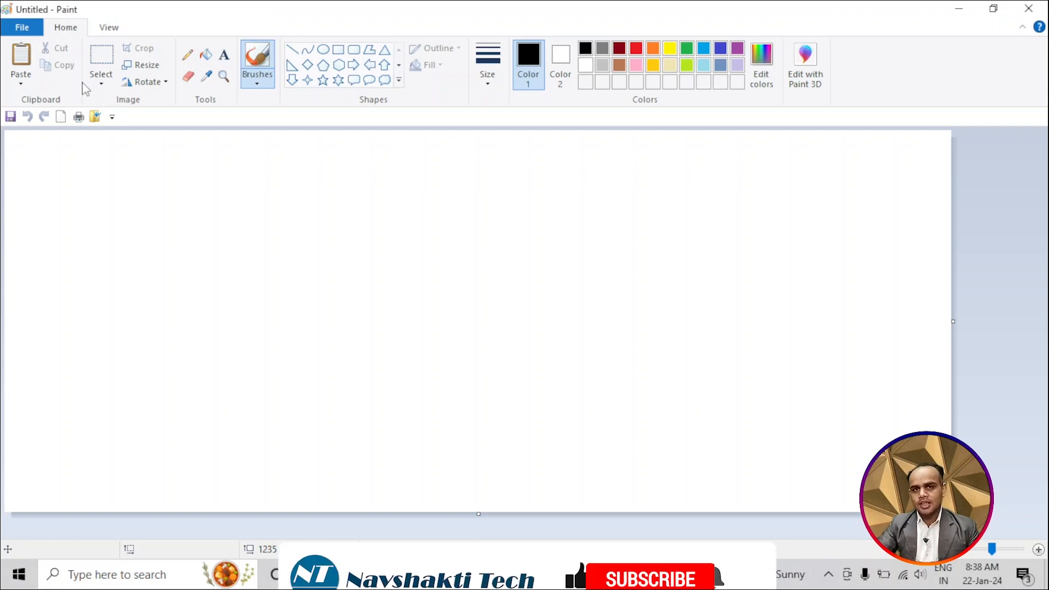
left_click(11, 28)
left_click(32, 86)
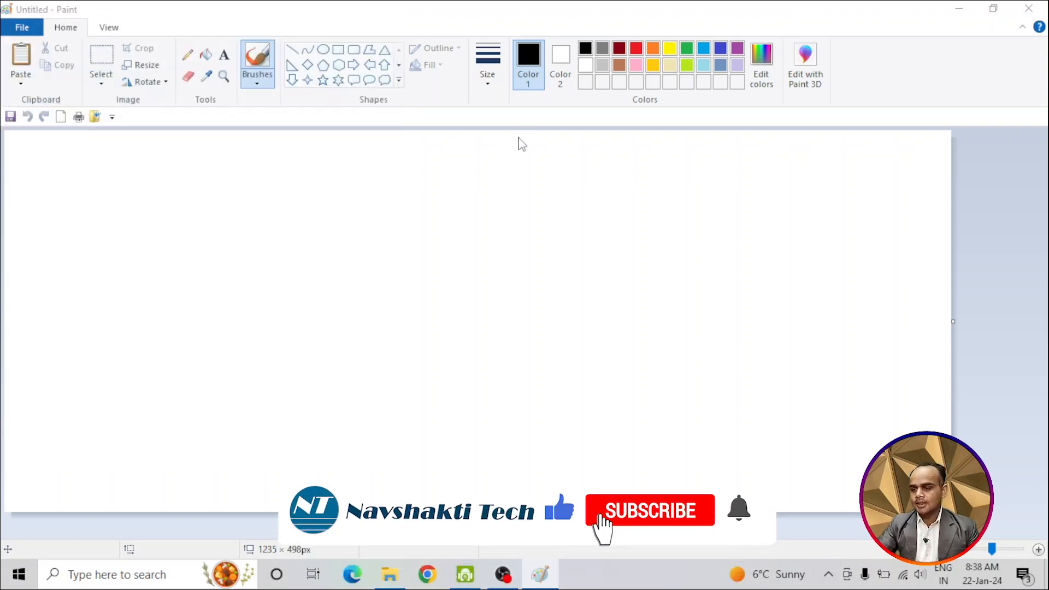
scroll(418, 280, "down", 6)
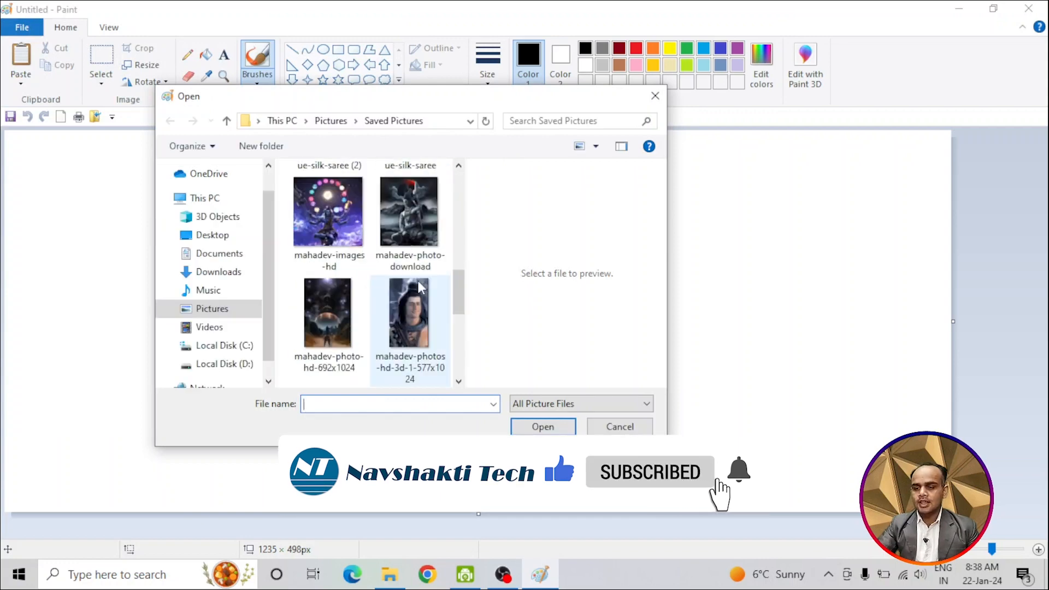
scroll(417, 280, "down", 3)
scroll(418, 280, "up", 4)
left_click(329, 202)
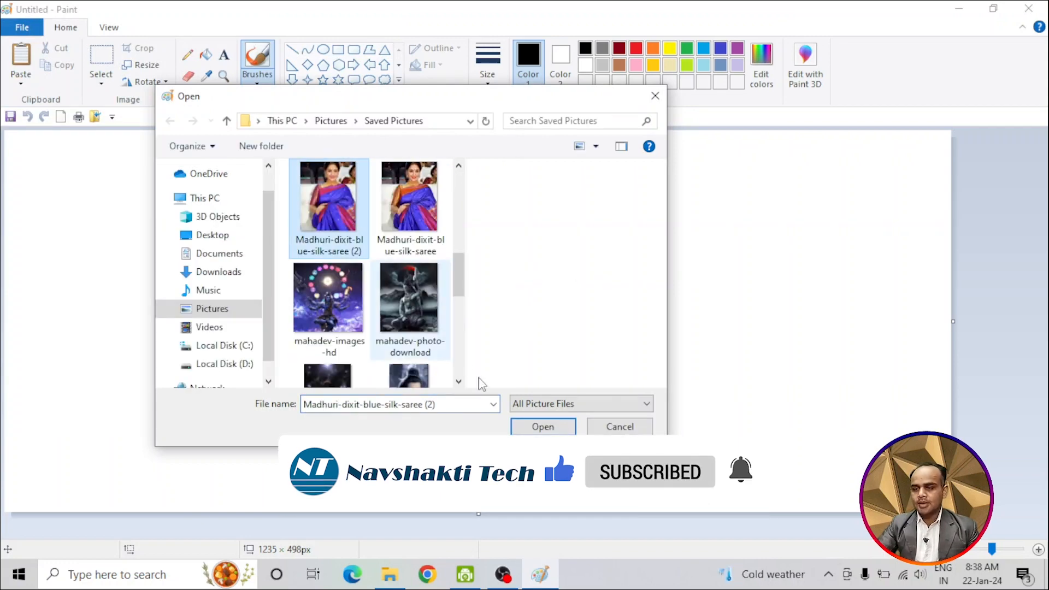
left_click(533, 427)
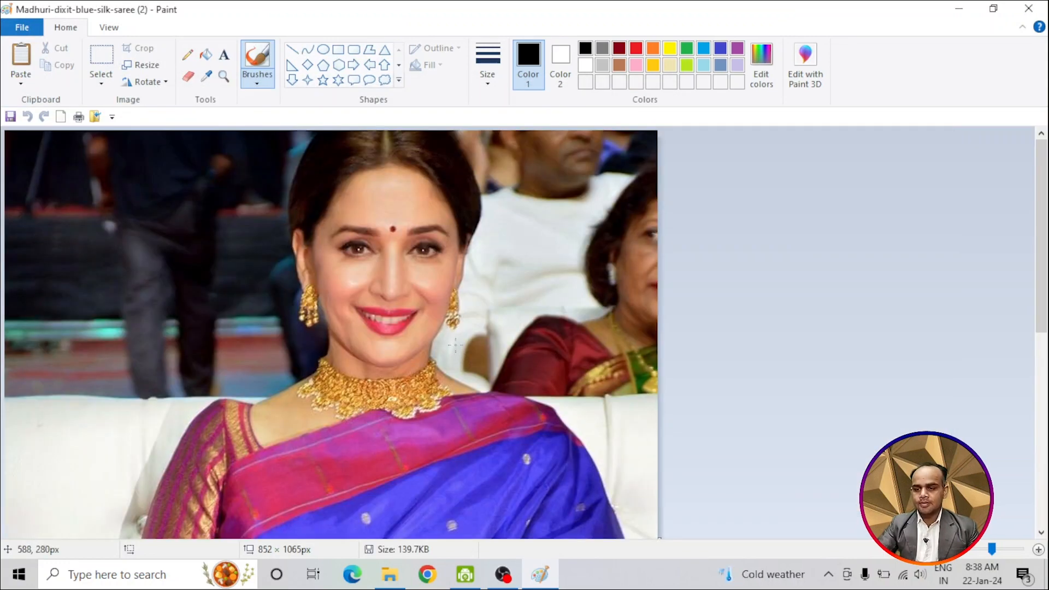
Step: Enlarge the canvas around the opened picture to about 5364 × 2100 px
scroll(382, 372, "down", 5)
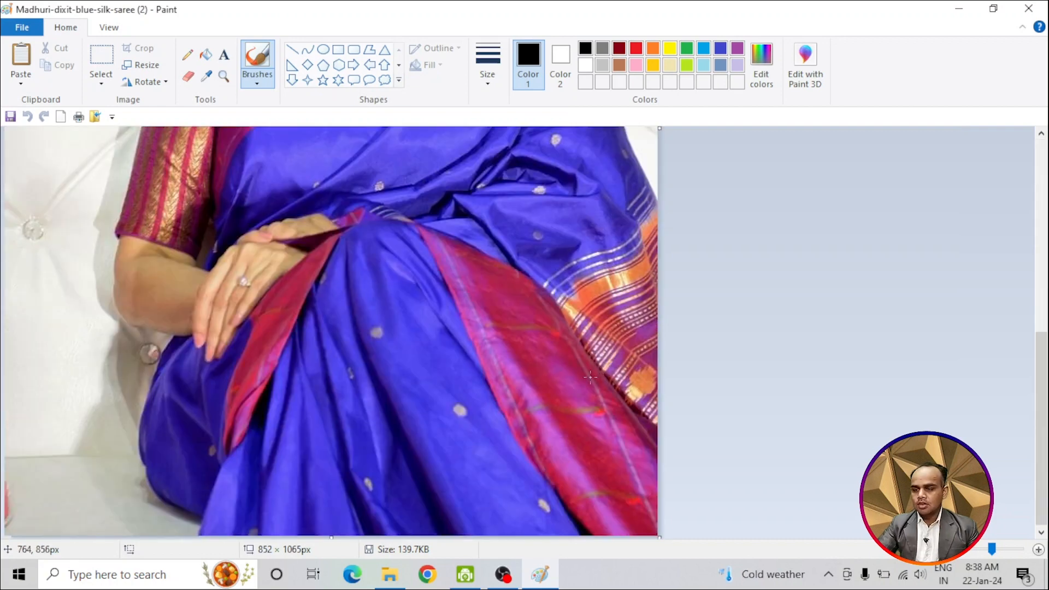
scroll(464, 410, "up", 5)
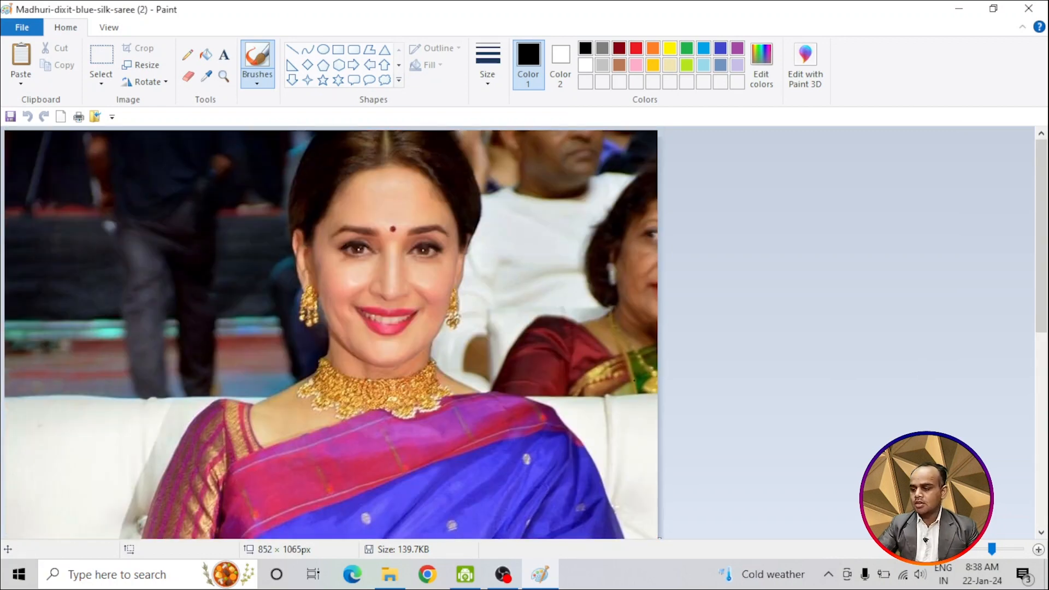
left_click(944, 550)
left_click(944, 549)
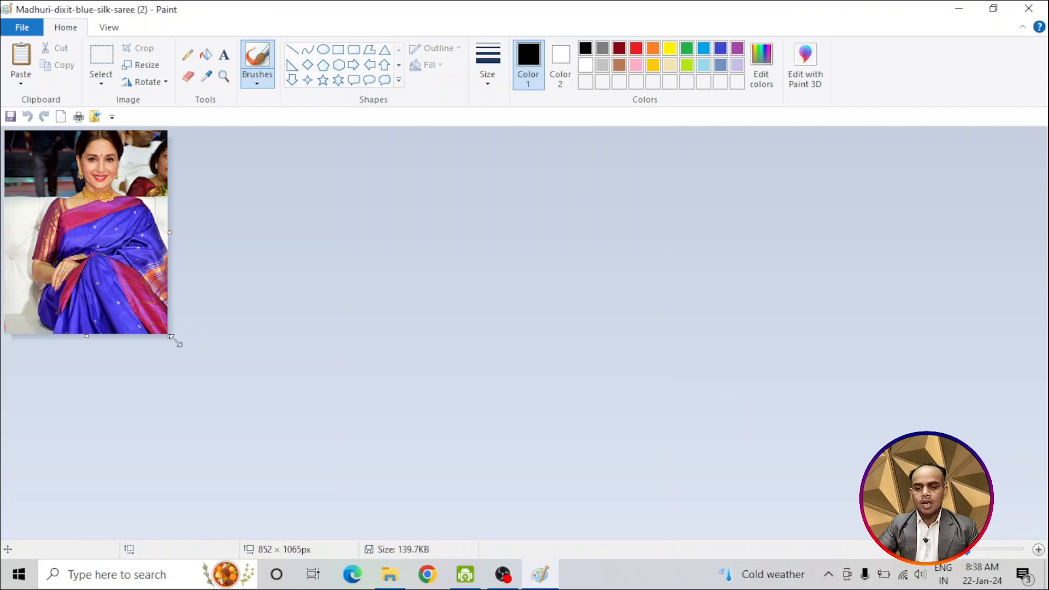
mouse_move(176, 342)
left_mouse_down()
mouse_move(582, 419)
mouse_move(1043, 486)
mouse_move(1030, 519)
mouse_move(1025, 498)
left_mouse_up()
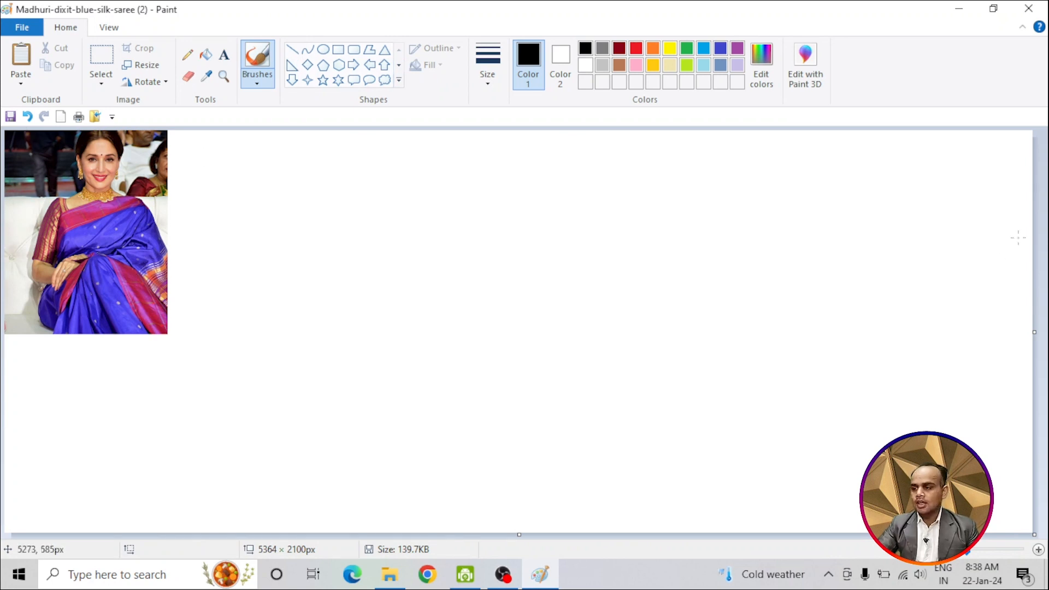
Step: Select the whole picture with a rectangular selection of about 858 × 1074 px and move it to the canvas's upper-right area
left_click(103, 58)
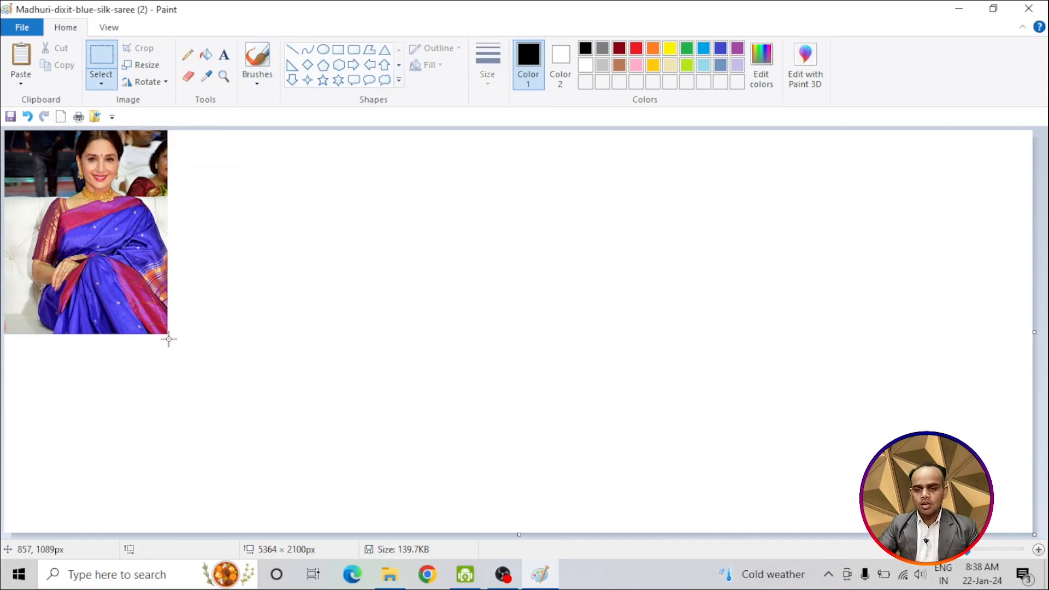
left_click_drag(169, 336, 165, 131)
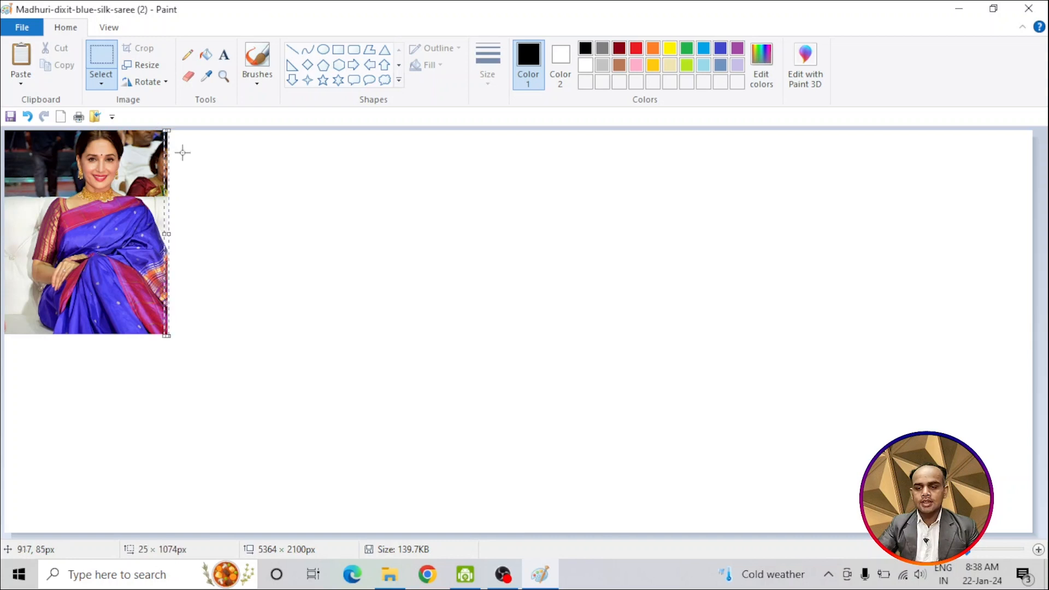
left_click(266, 313)
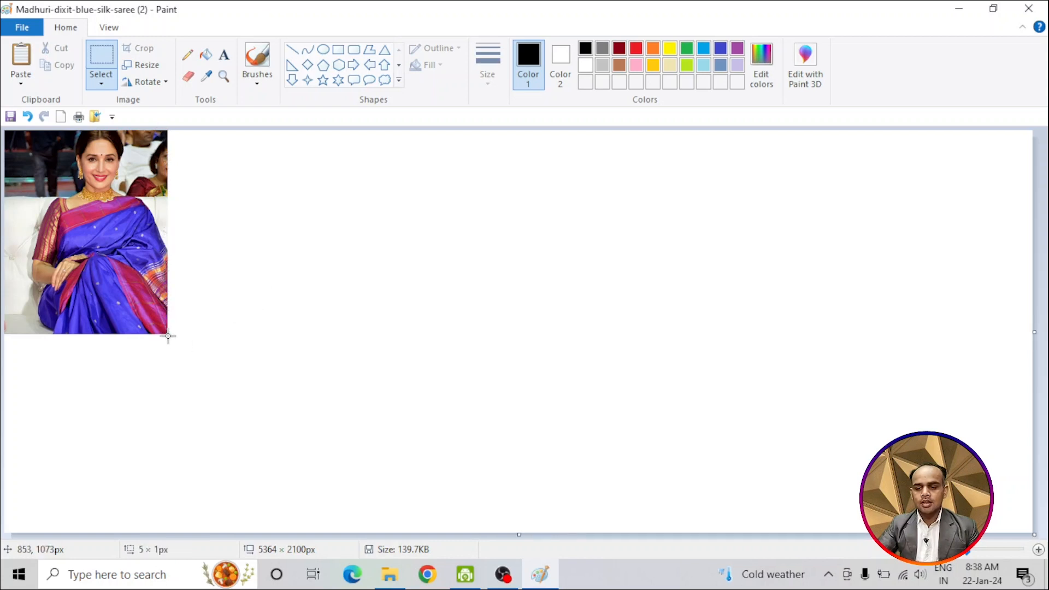
left_click_drag(168, 336, 2, 116)
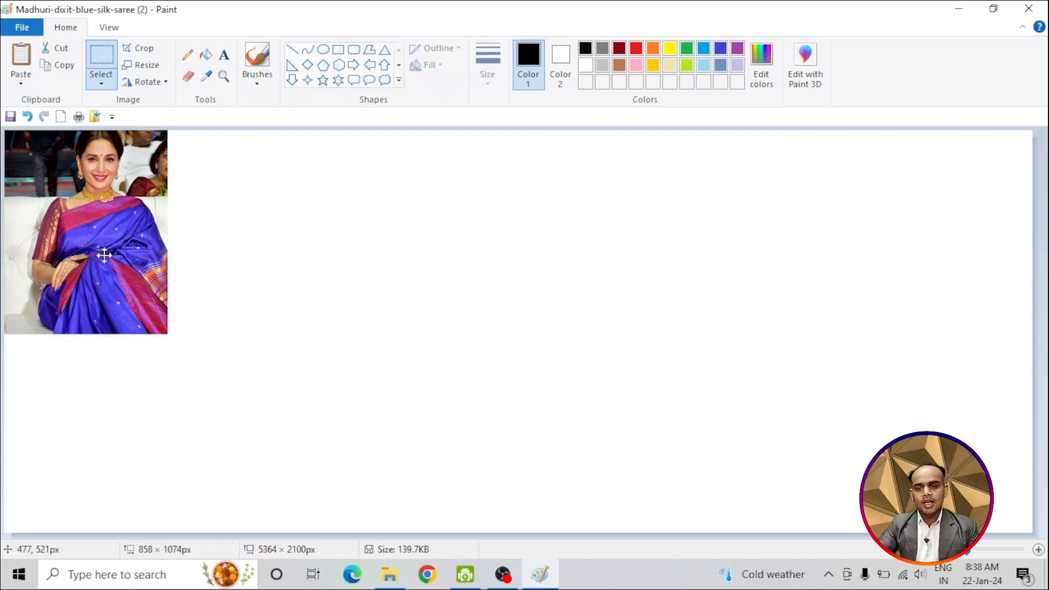
left_click_drag(95, 207, 944, 219)
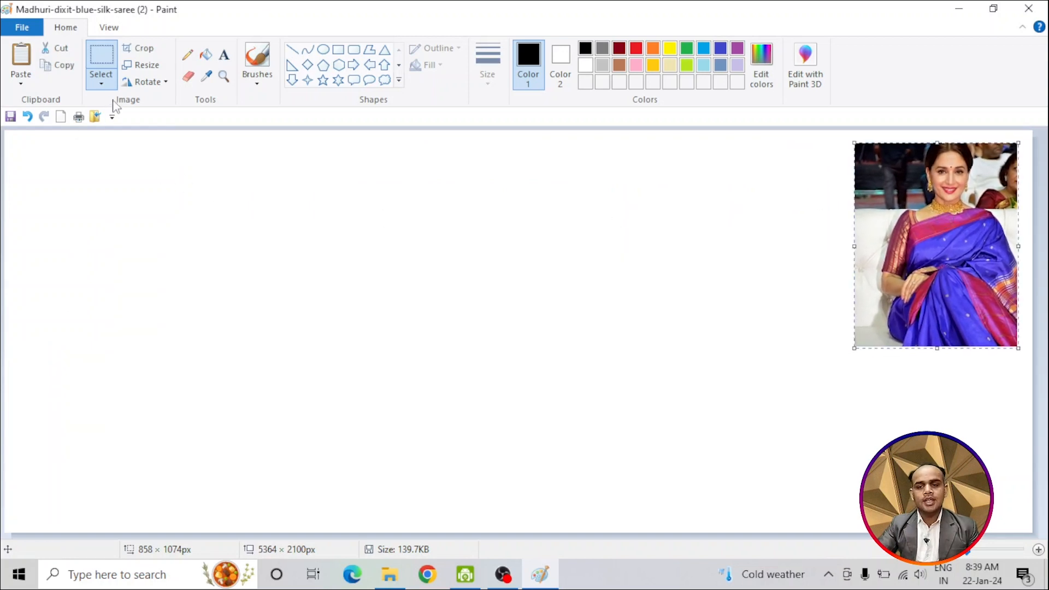
Step: Copy the picture with a rectangular selection and paste the duplicate near the canvas's upper-left corner
left_click(101, 83)
left_click(154, 117)
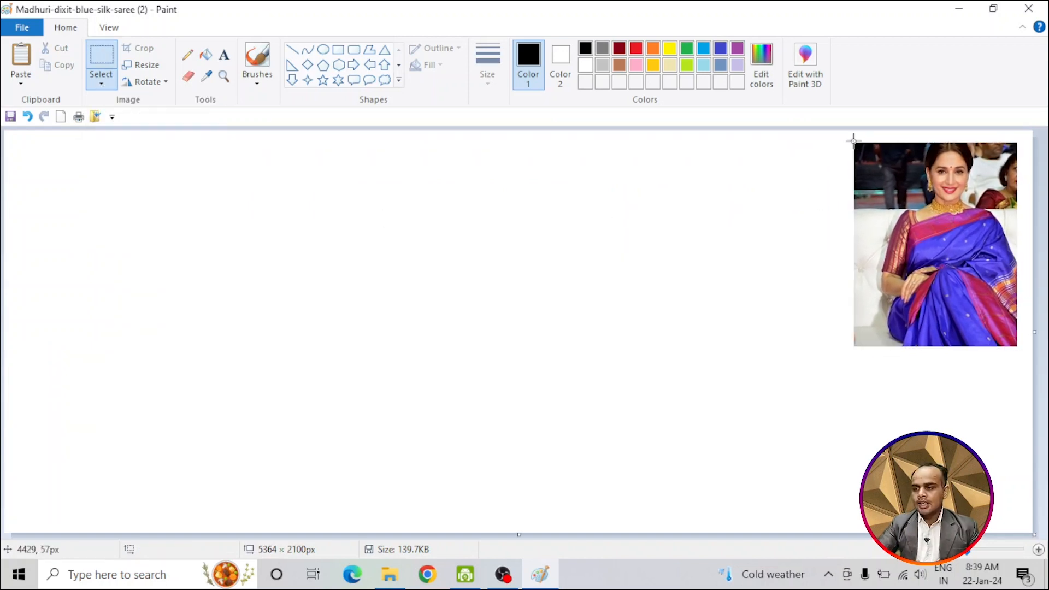
left_click_drag(852, 141, 1018, 348)
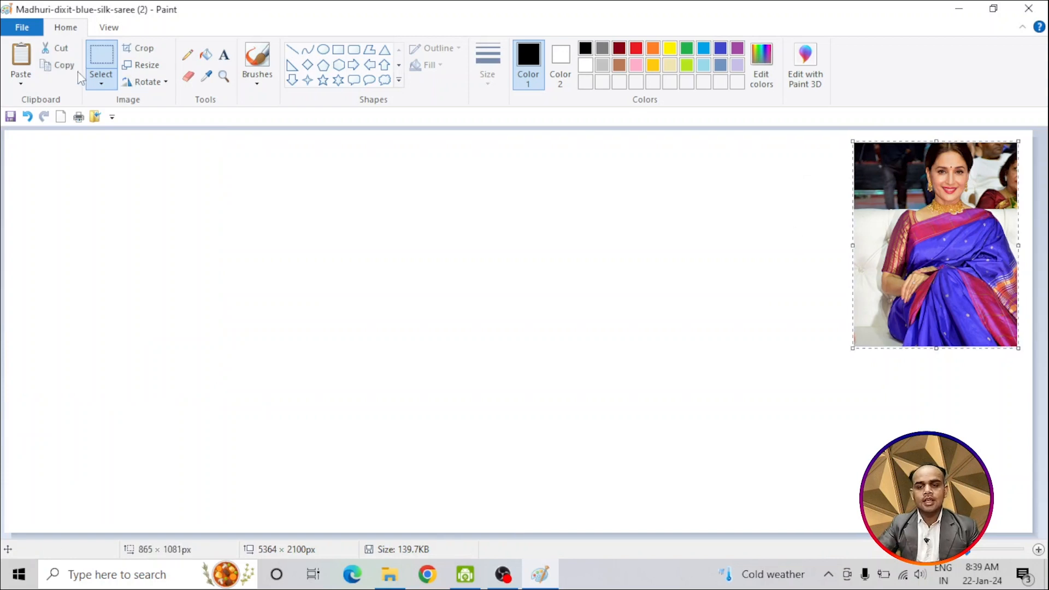
left_click(73, 65)
left_click(21, 55)
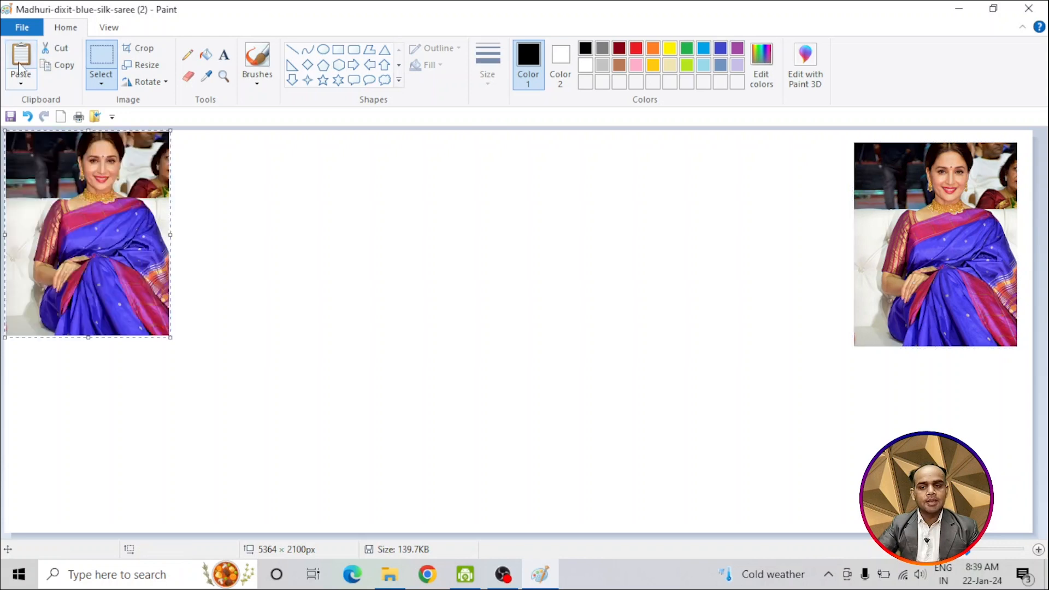
left_click_drag(65, 203, 74, 223)
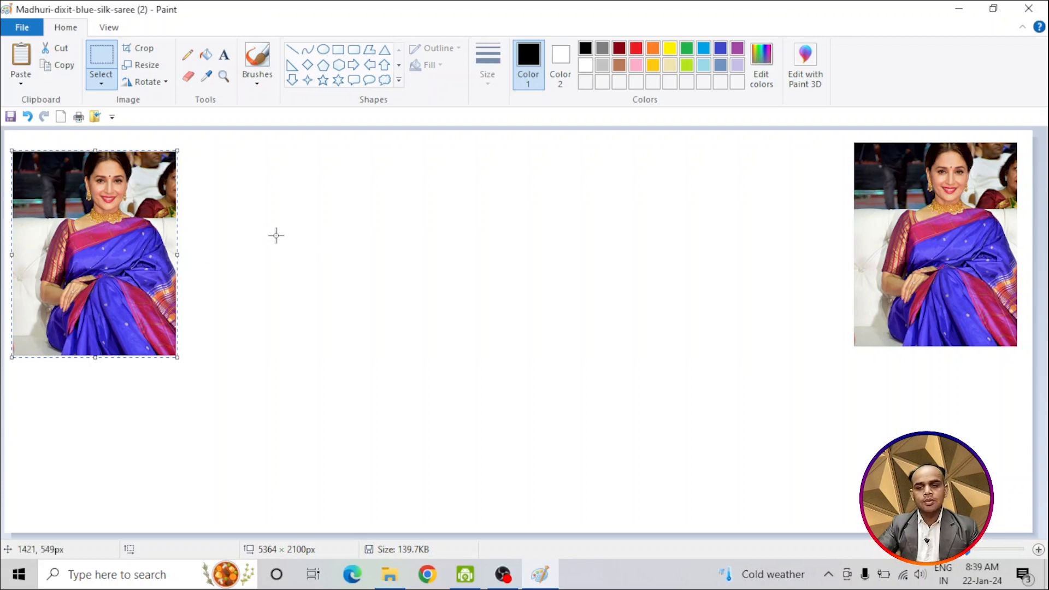
Step: Cut the woman out of the pasted copy with a free-form selection and place the cutout just left of the other picture
left_click(101, 83)
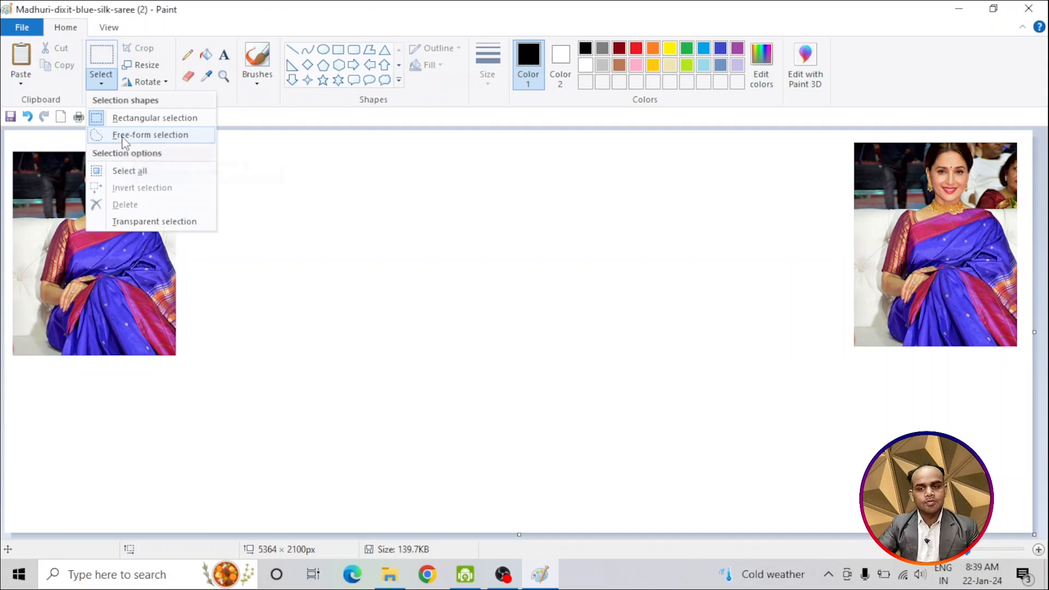
left_click(122, 135)
mouse_move(58, 357)
left_mouse_down()
mouse_move(46, 253)
mouse_move(61, 221)
mouse_move(86, 209)
mouse_move(91, 152)
mouse_move(121, 146)
mouse_move(137, 171)
mouse_move(132, 205)
mouse_move(164, 226)
mouse_move(176, 254)
mouse_move(175, 359)
mouse_move(51, 346)
left_mouse_up()
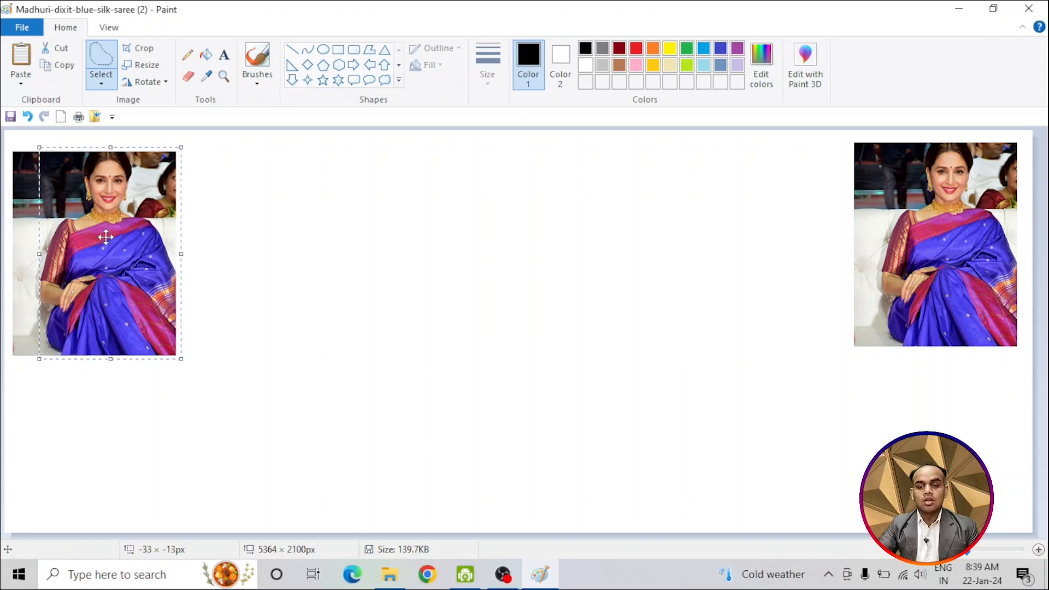
left_click_drag(110, 217, 492, 252)
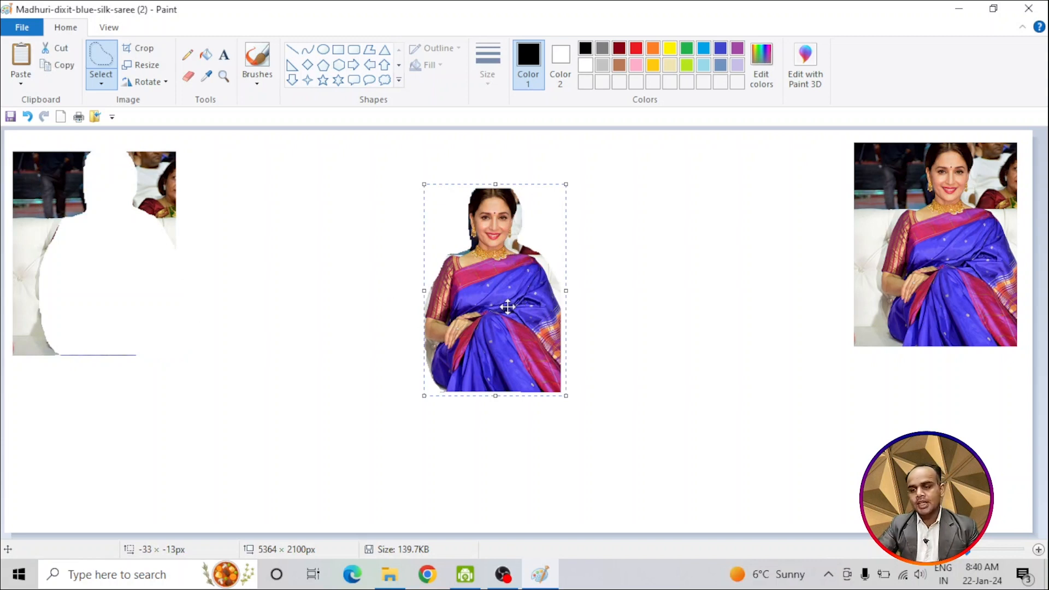
left_click_drag(506, 307, 754, 271)
Step: Delete the leftover background of the pasted copy using a rectangular selection of about 1074 × 1282 px
left_click(101, 83)
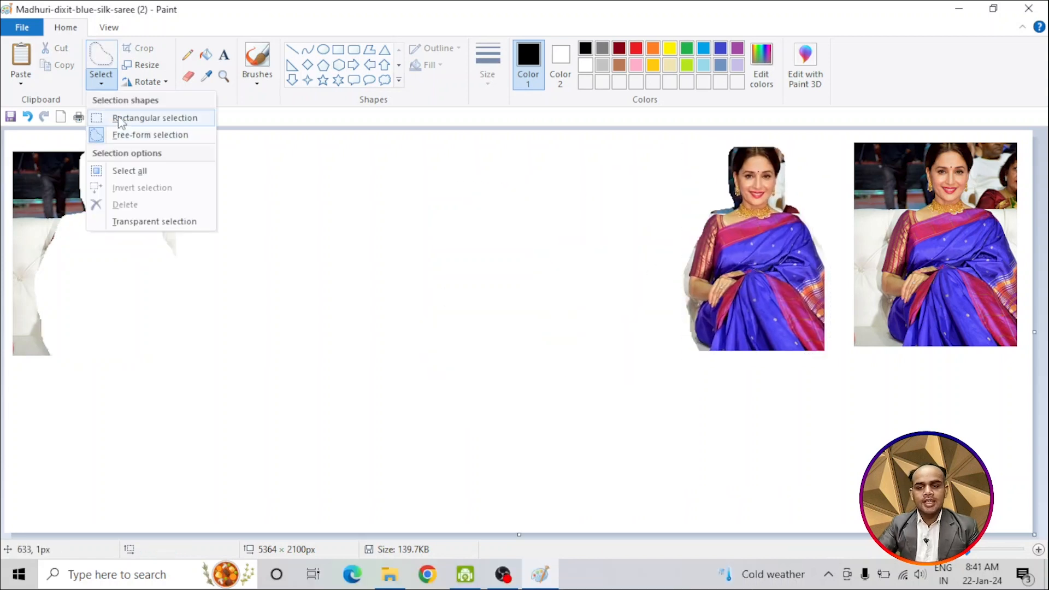
left_click(126, 117)
left_click_drag(211, 375, 4, 130)
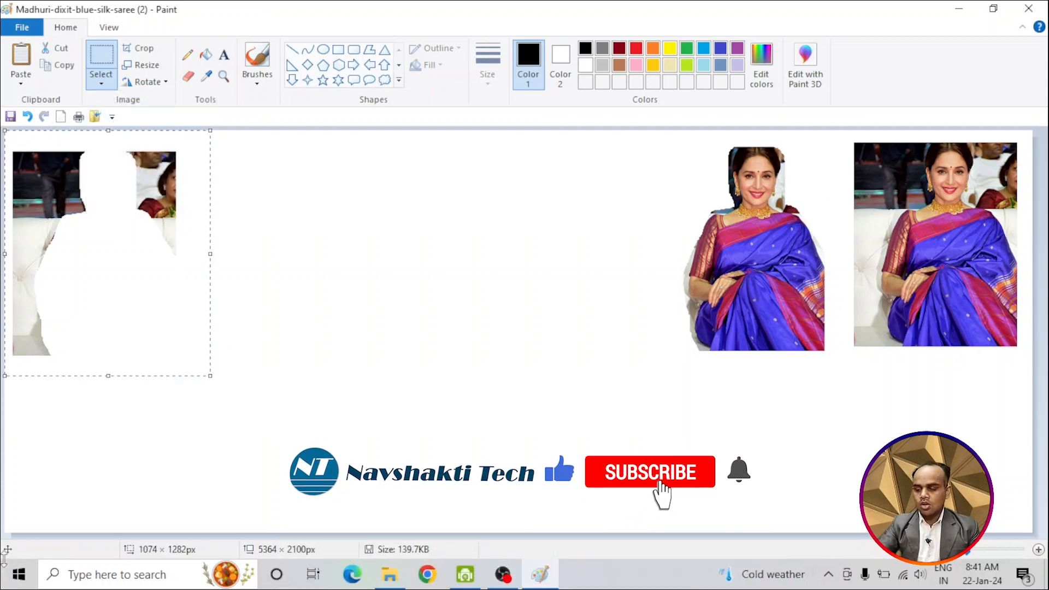
left_click(101, 82)
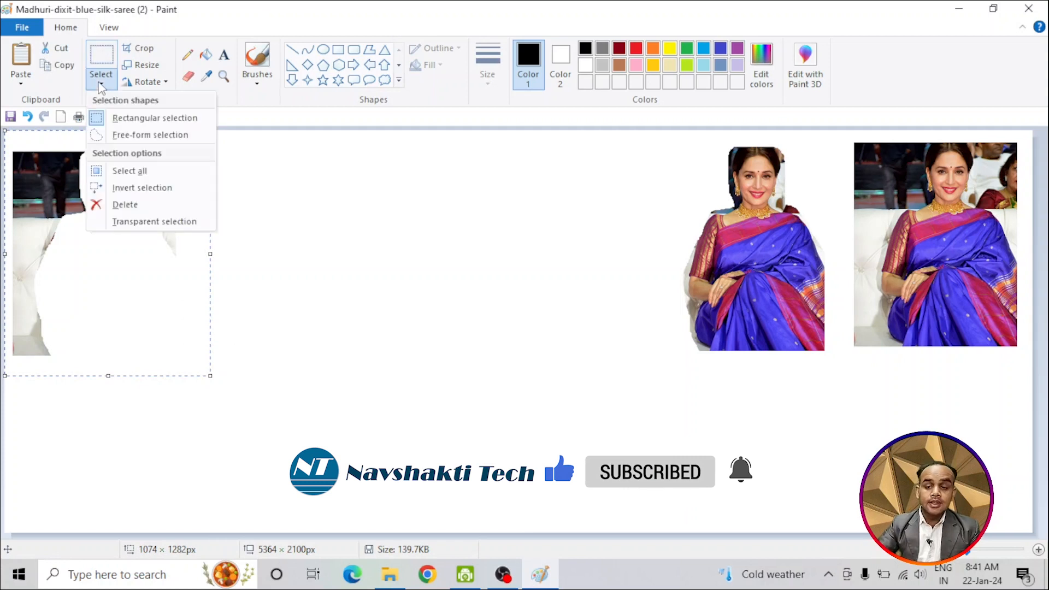
left_click(125, 204)
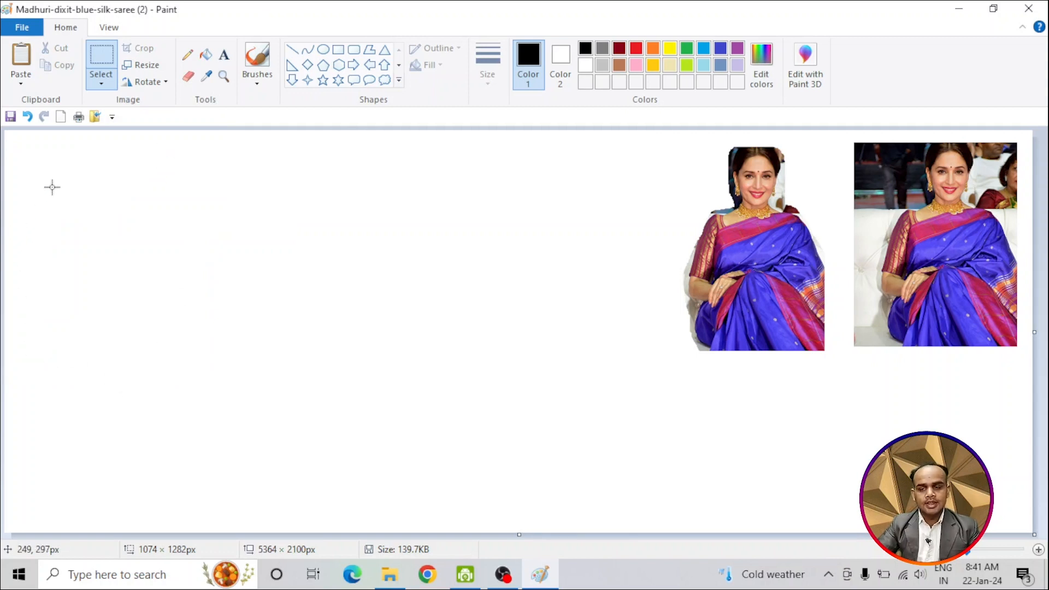
Step: Draw five ellipses of different sizes on the blank canvas area, including ones about 450 × 400 px and 345 × 540 px
left_click(101, 83)
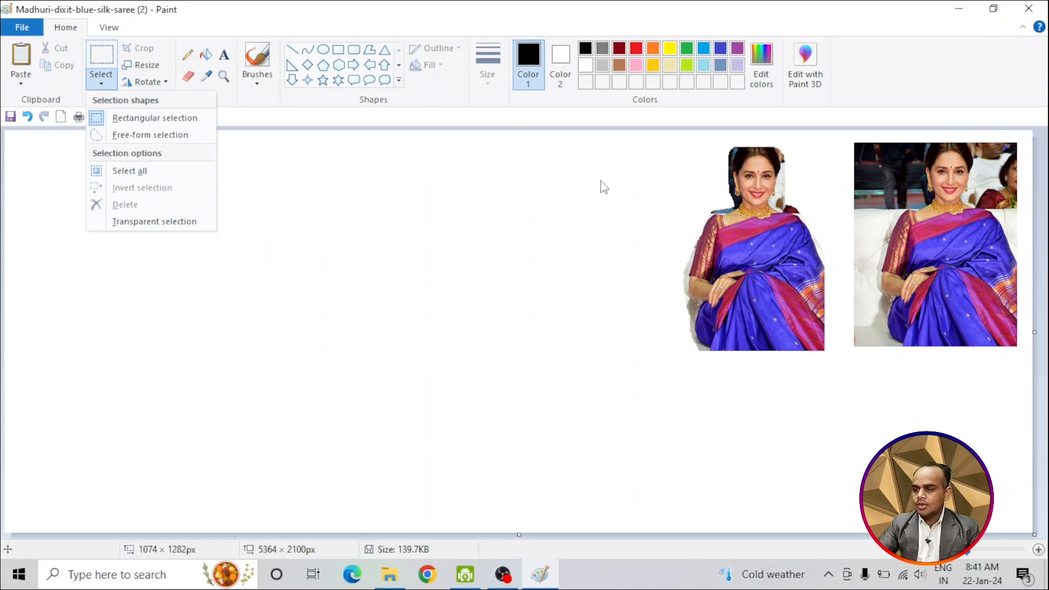
left_click(339, 243)
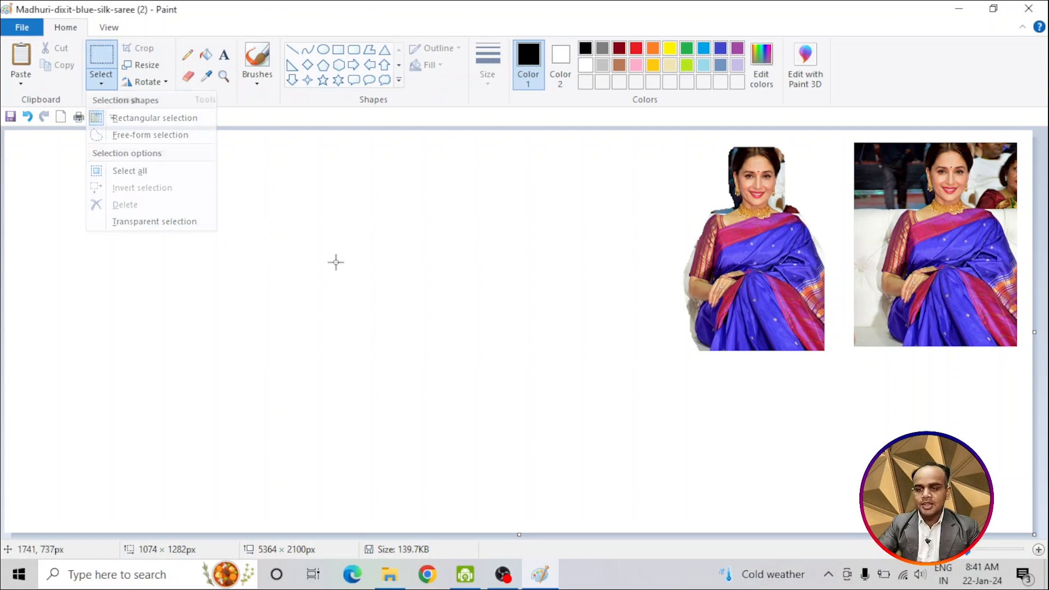
left_click(323, 49)
mouse_move(62, 266)
left_mouse_down()
mouse_move(143, 334)
mouse_move(226, 368)
left_mouse_up()
left_click_drag(369, 300, 392, 430)
left_click_drag(419, 211, 505, 287)
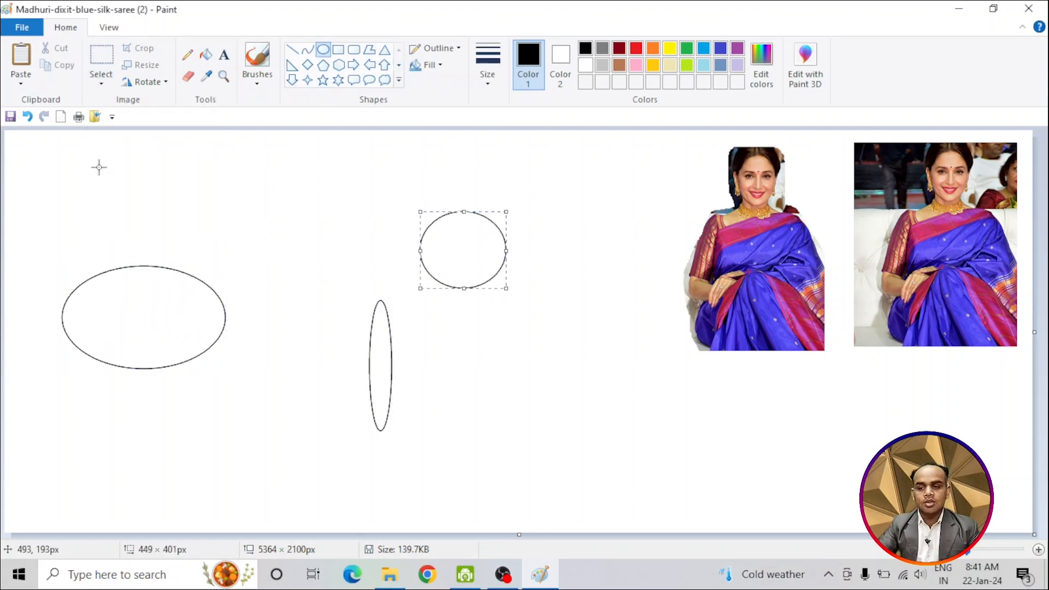
left_click_drag(100, 167, 181, 211)
left_click_drag(498, 326, 566, 430)
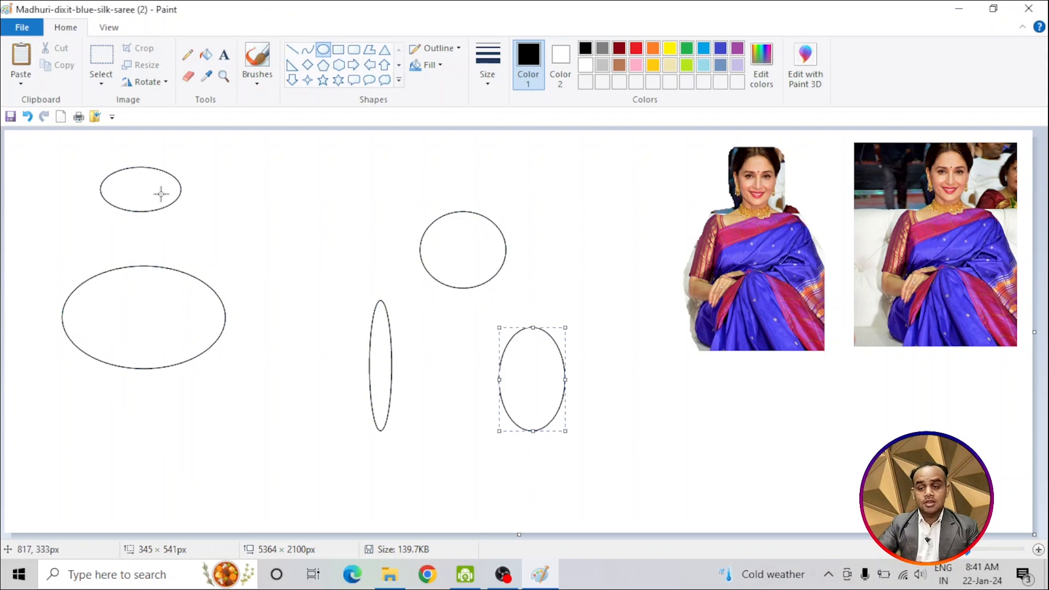
left_click(271, 193)
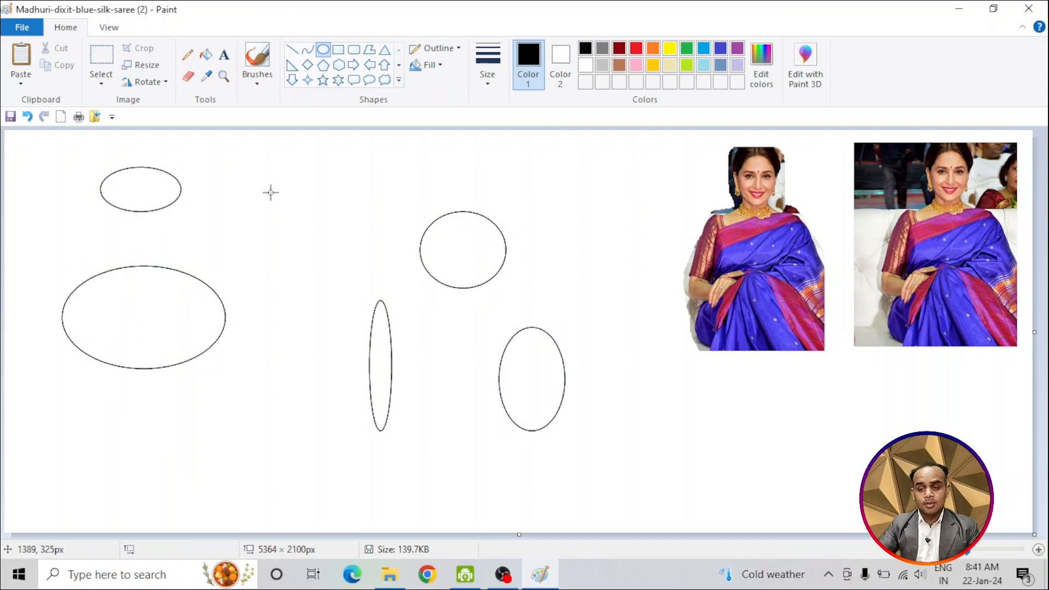
Step: Try deleting everything on the canvas with Select all, and undo the deletion
left_click(101, 76)
left_click(124, 169)
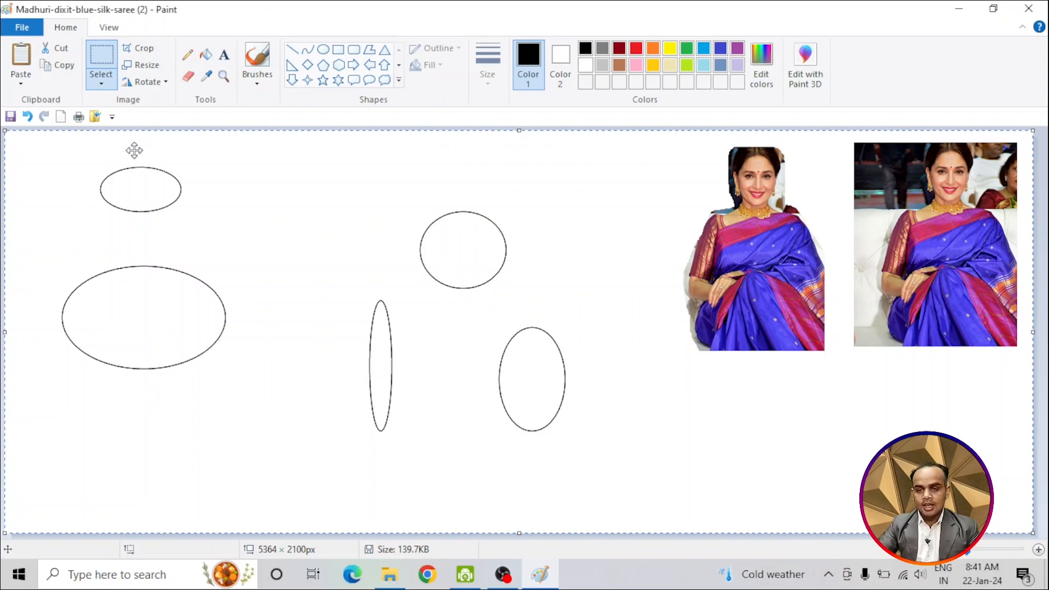
left_click(104, 83)
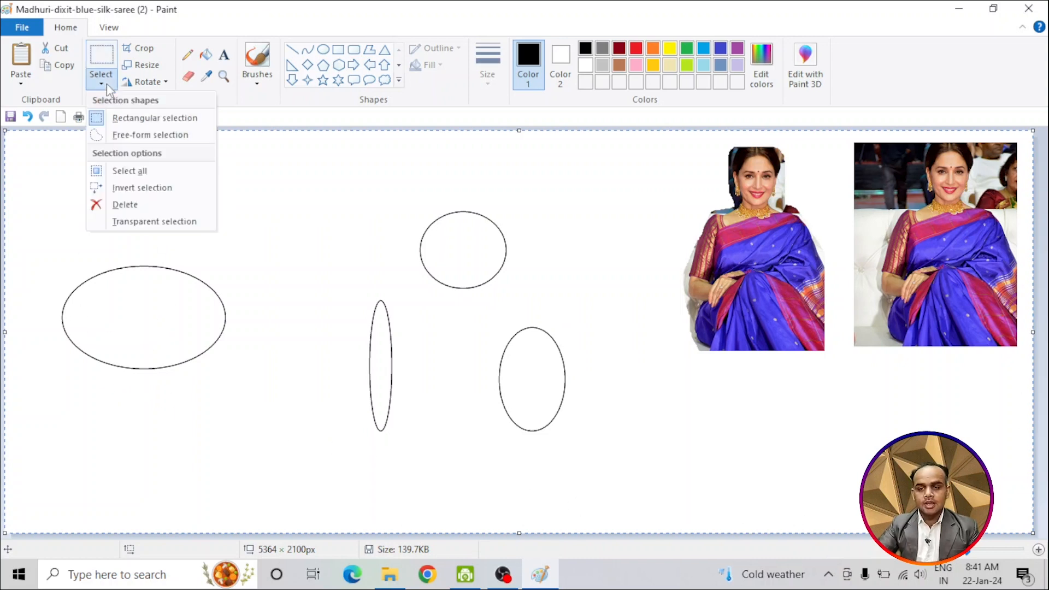
left_click(128, 207)
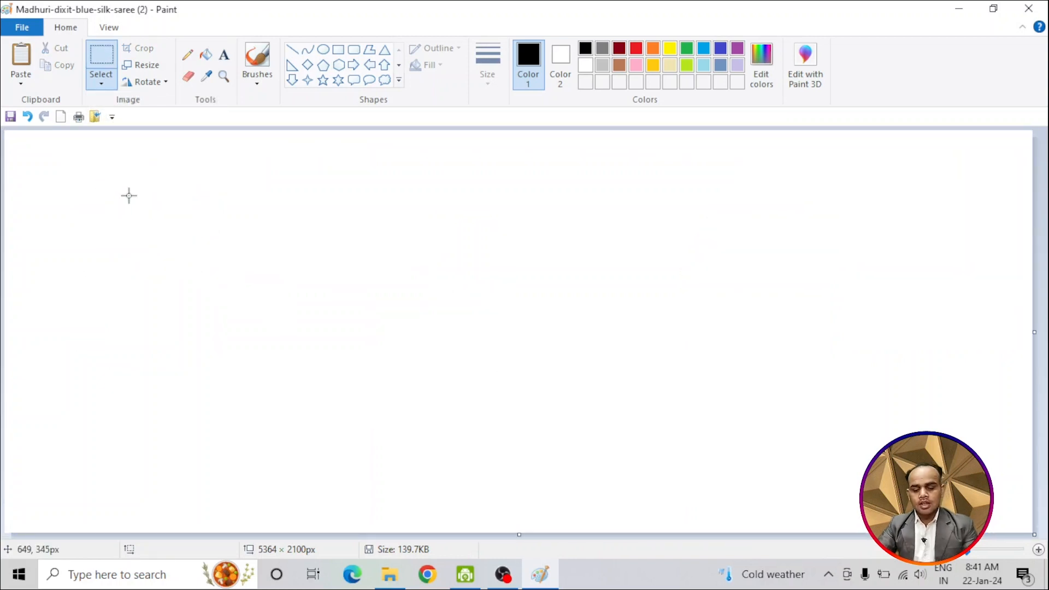
key("ctrl+z")
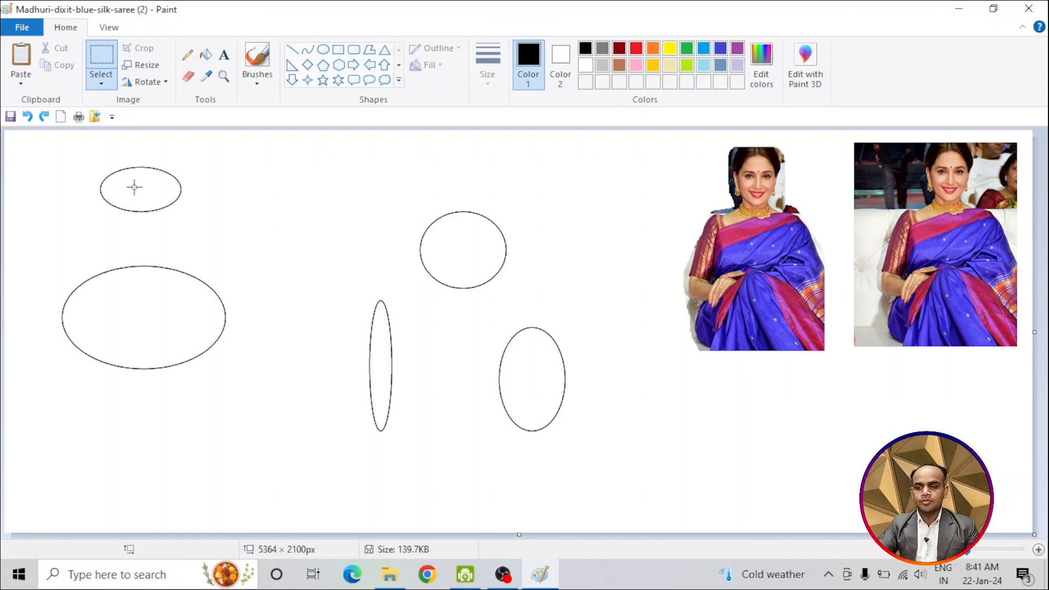
Step: Select everything on the canvas and clear that selection again
left_click(101, 80)
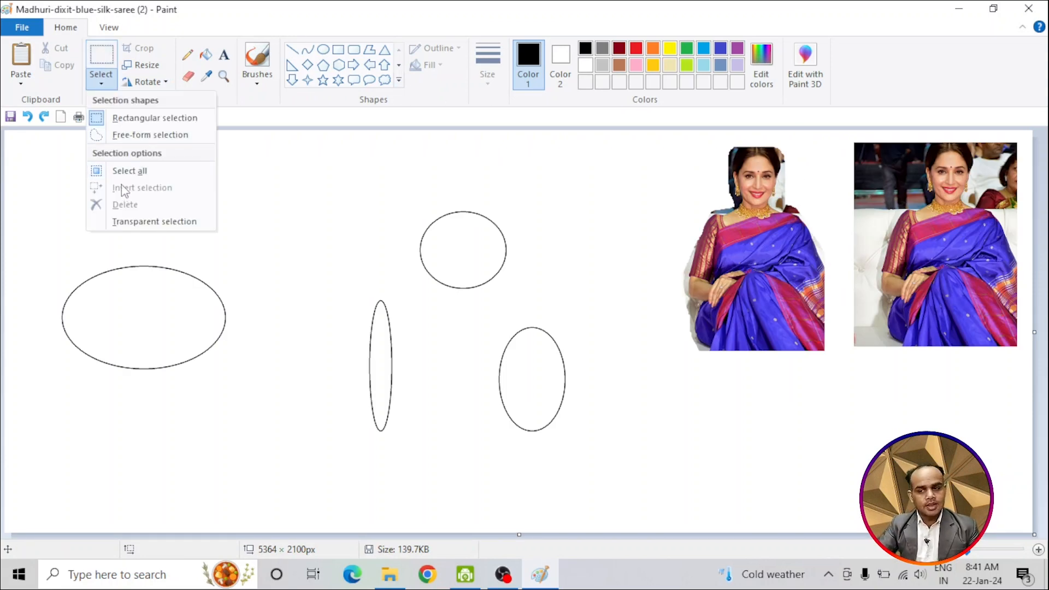
left_click(466, 162)
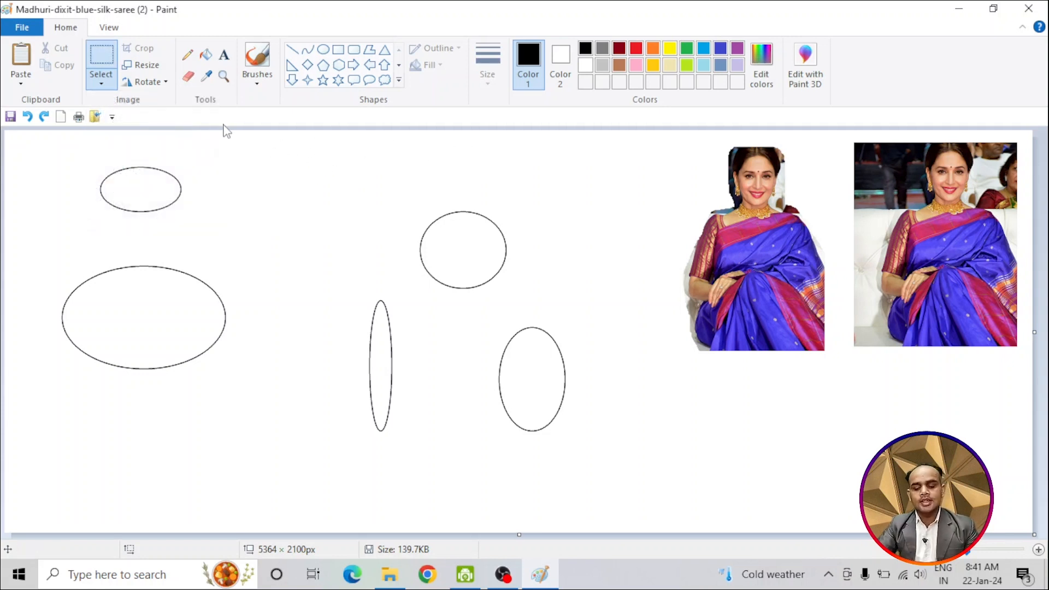
key("ctrl+a")
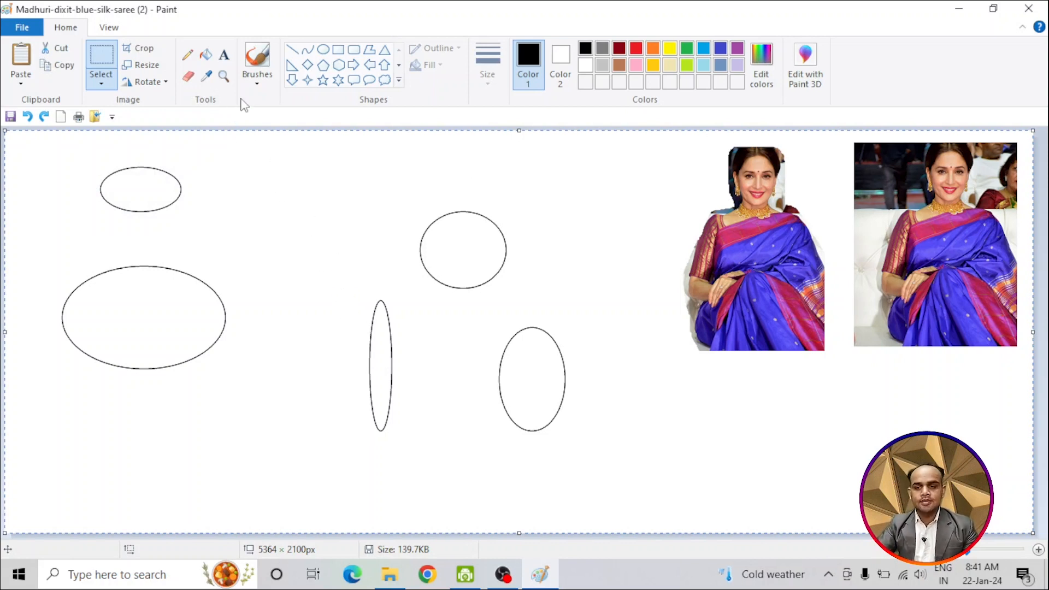
left_click(99, 54)
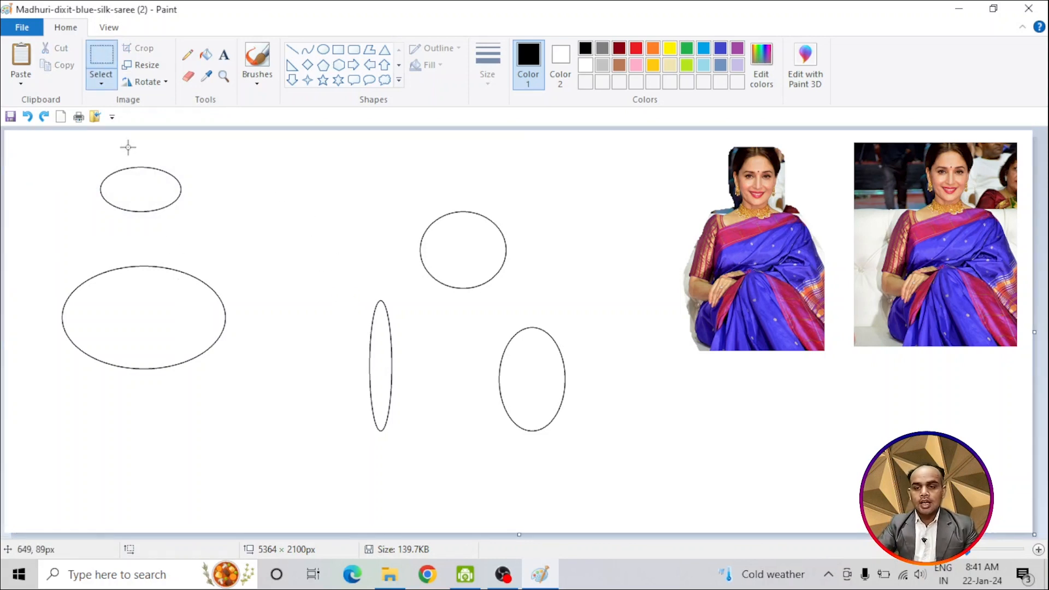
left_click(104, 80)
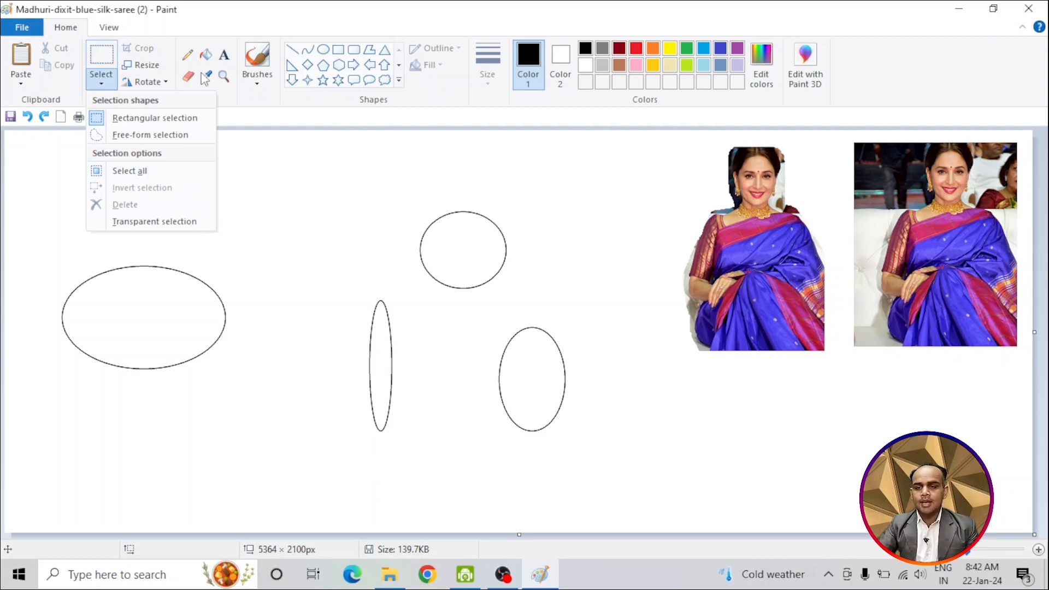
Step: Fill all five ellipses with red using the Fill with color tool
left_click(205, 55)
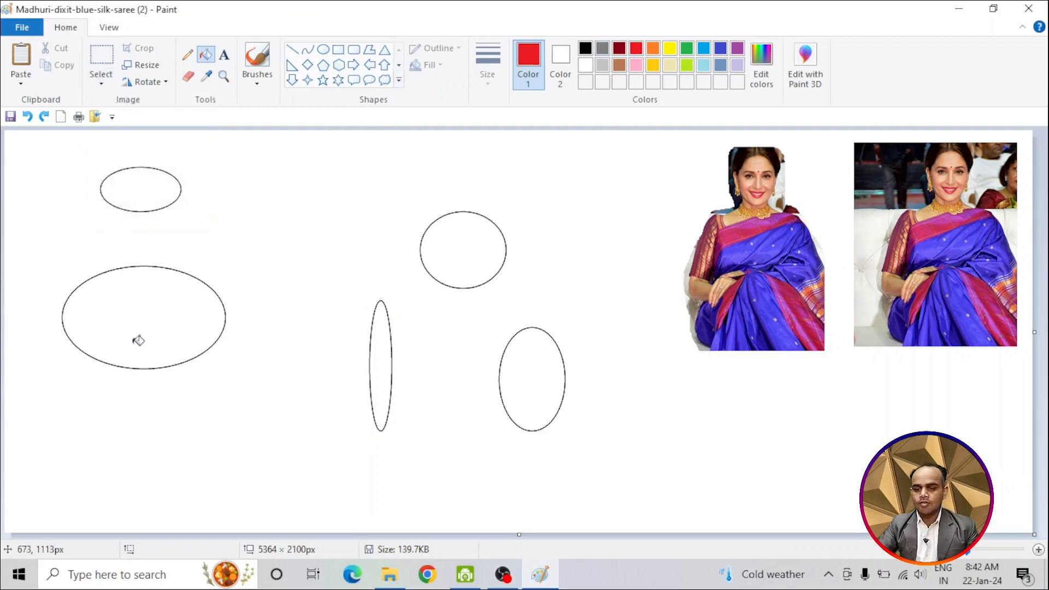
left_click(138, 340)
left_click(142, 201)
left_click(382, 368)
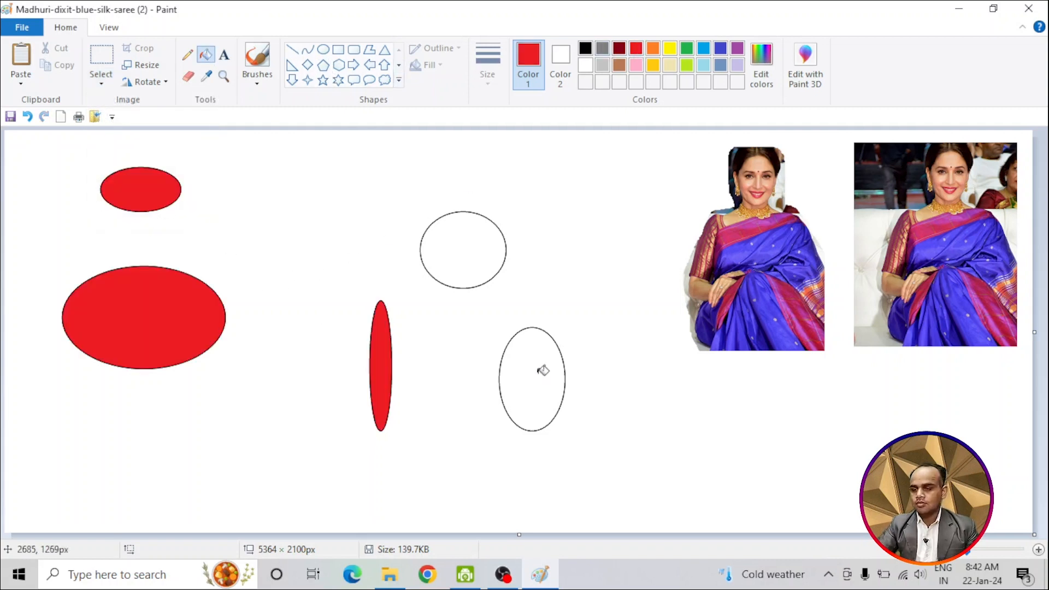
left_click(543, 370)
left_click(471, 256)
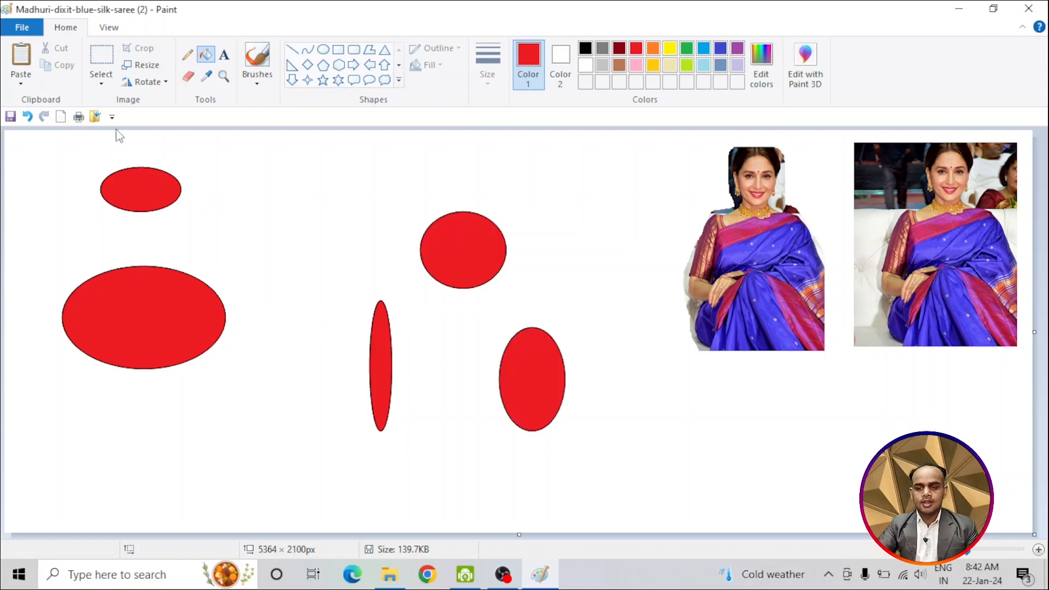
Step: Enclose the narrow vertical ellipse in a rectangular selection of about 393 × 857 px and show the selection options
left_click(102, 57)
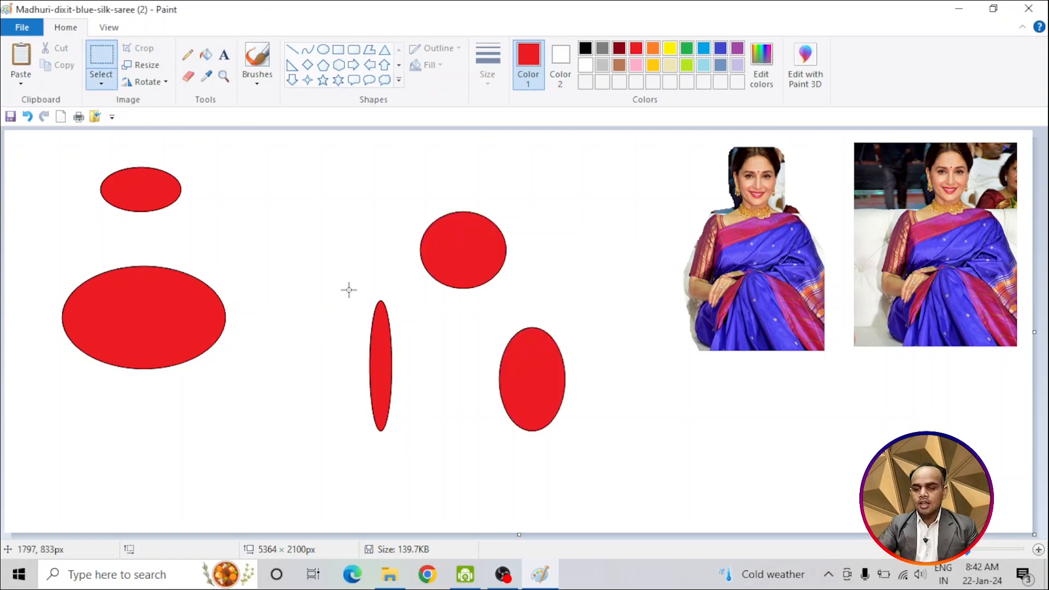
left_click_drag(349, 290, 424, 454)
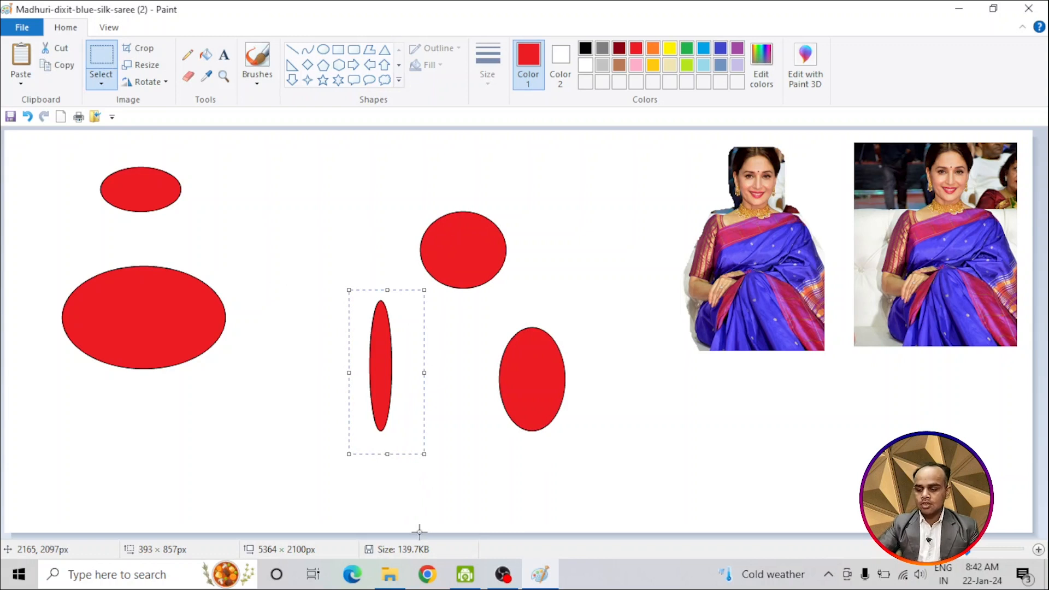
left_click(100, 80)
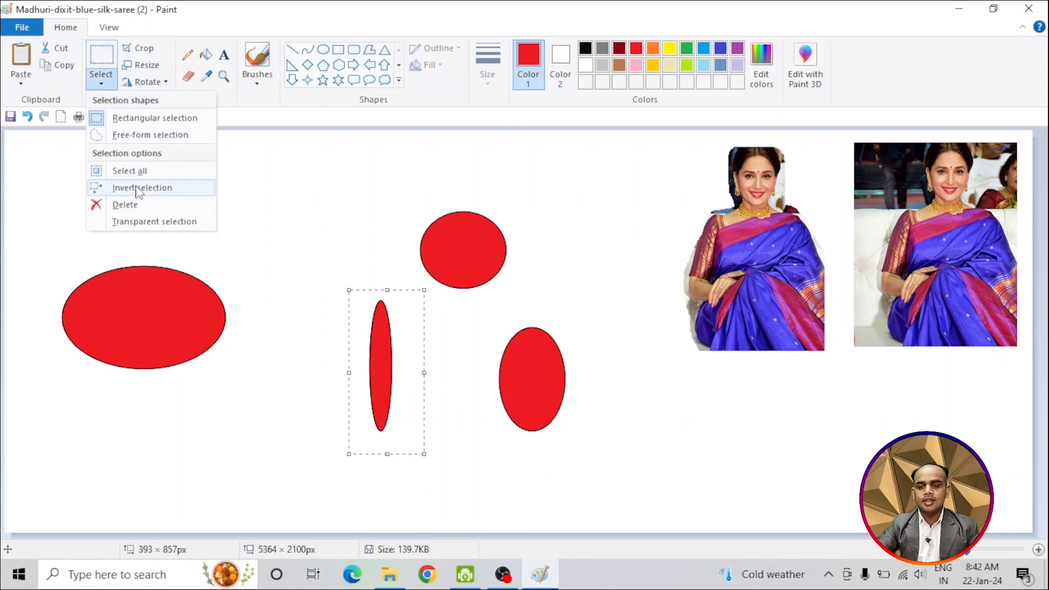